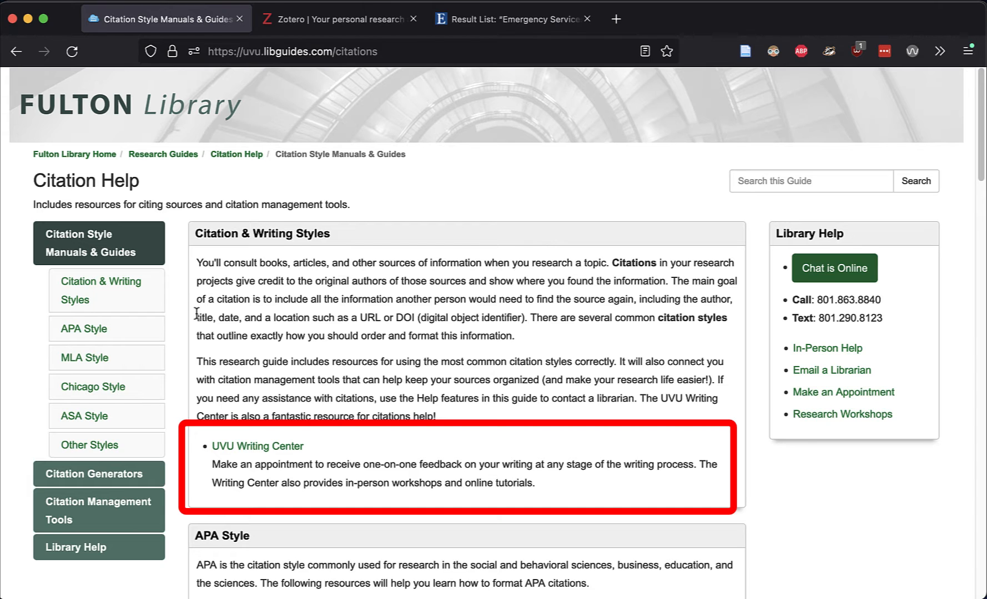
# Review the citation guide's APA Style resources, its Citation Generators page, and the comparison chart on its Citation Management Tools page.
pyautogui.scroll(-6, 196, 314)
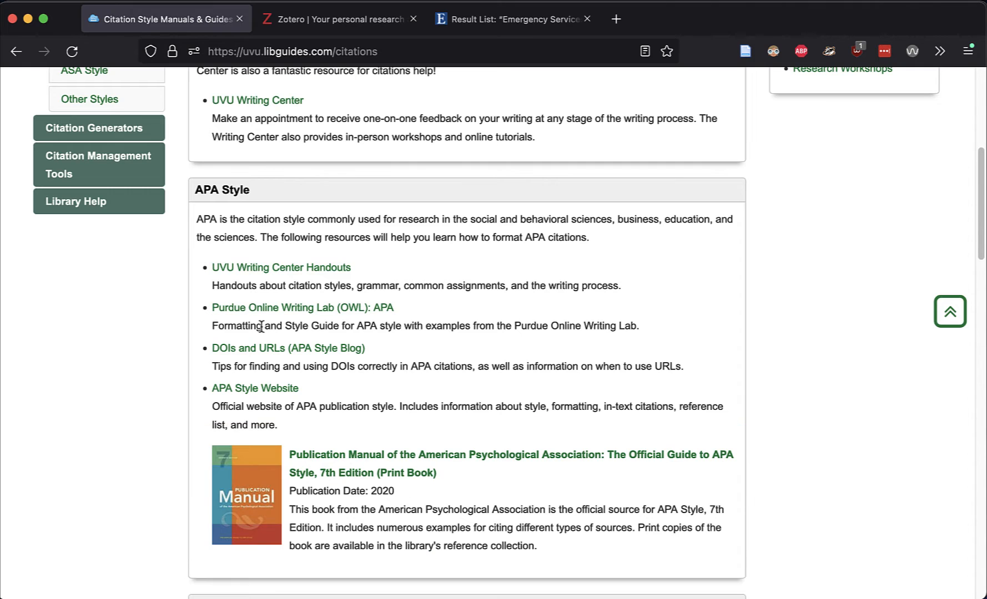
pyautogui.click(122, 129)
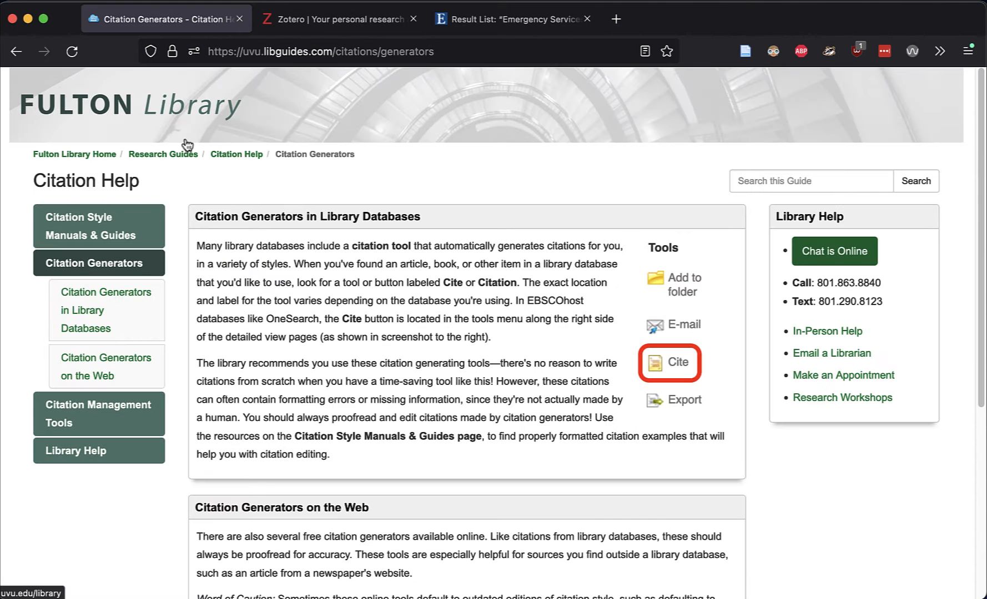
pyautogui.scroll(-5, 187, 145)
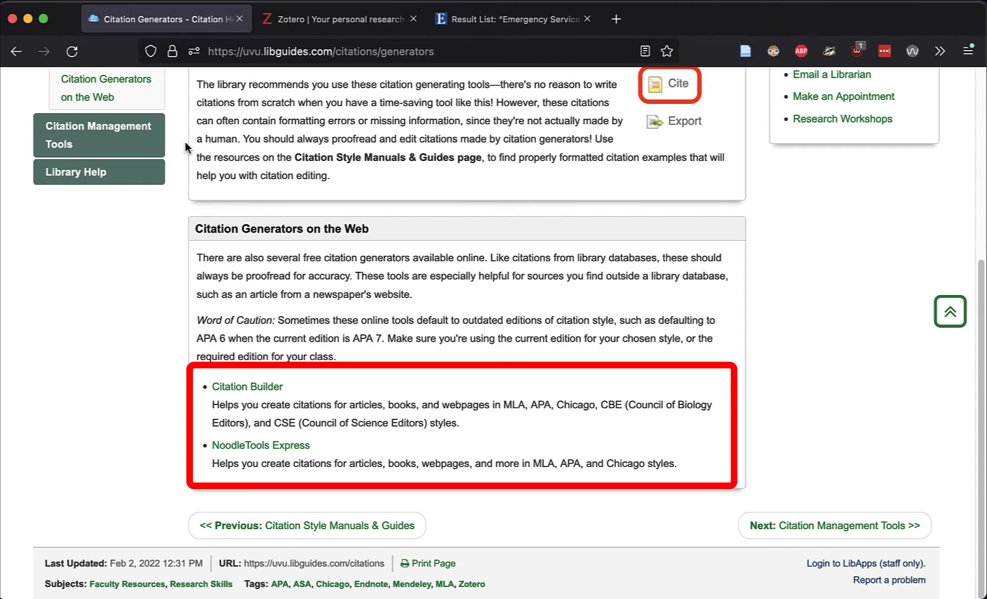
pyautogui.click(145, 147)
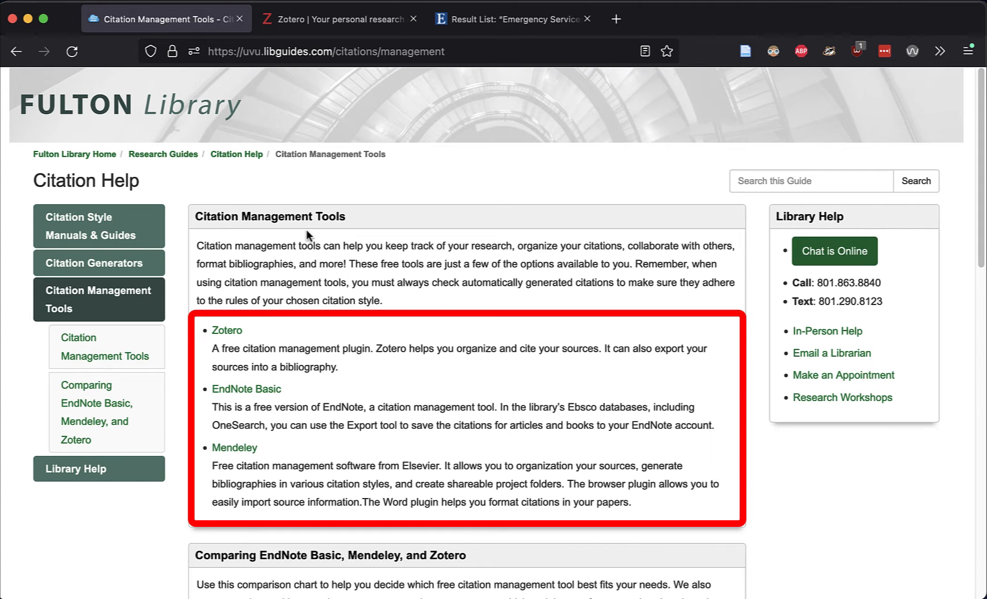
pyautogui.scroll(-15, 306, 230)
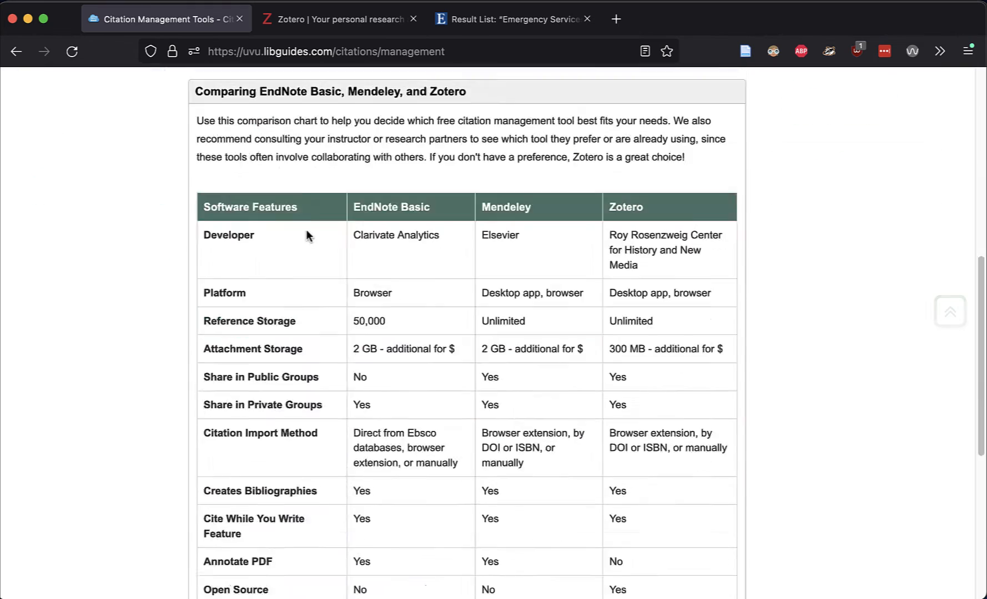
pyautogui.scroll(5, 306, 229)
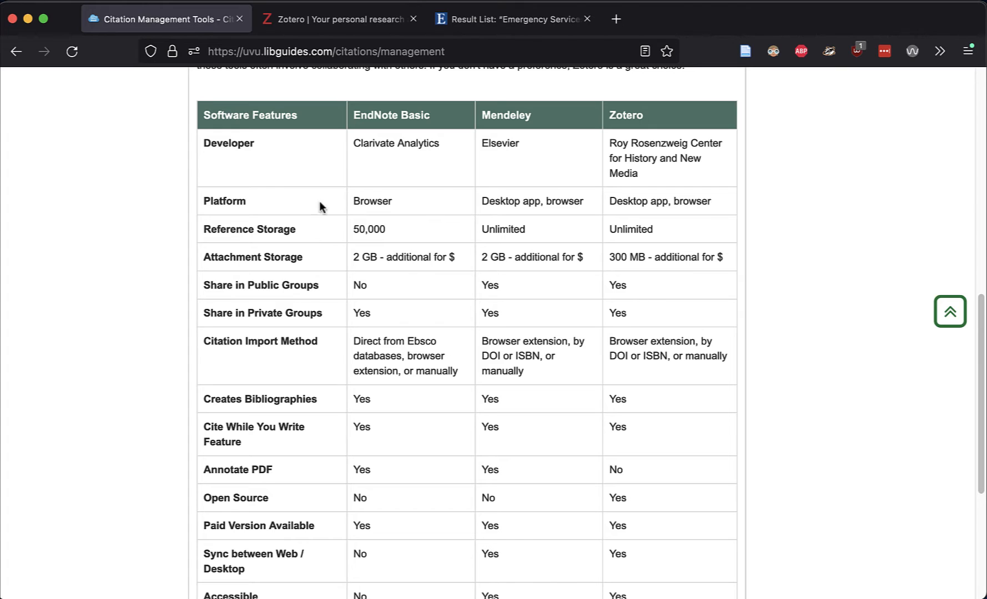
# Open the downloads page on the Zotero website.
pyautogui.click(314, 28)
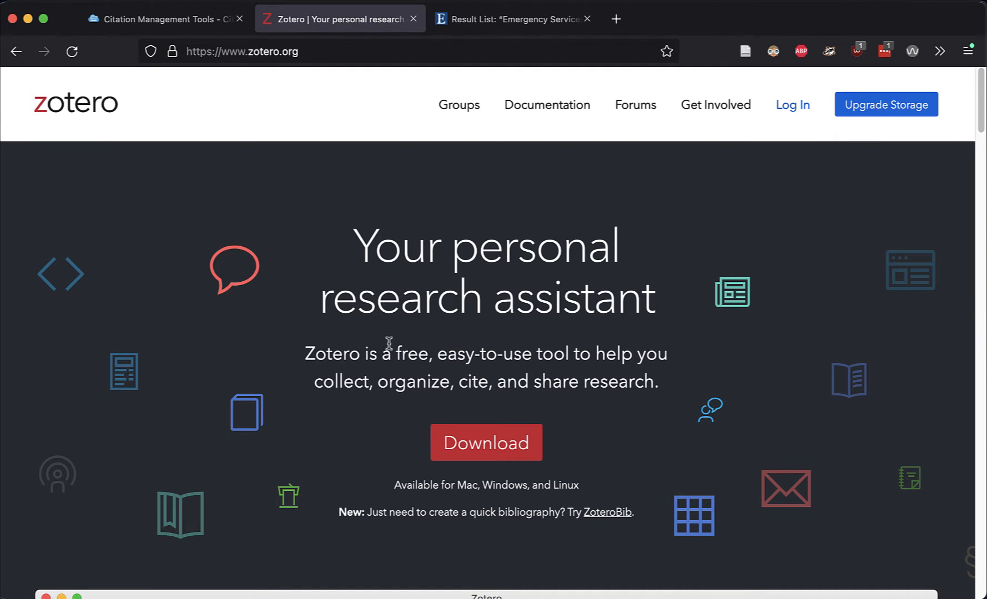
pyautogui.click(462, 444)
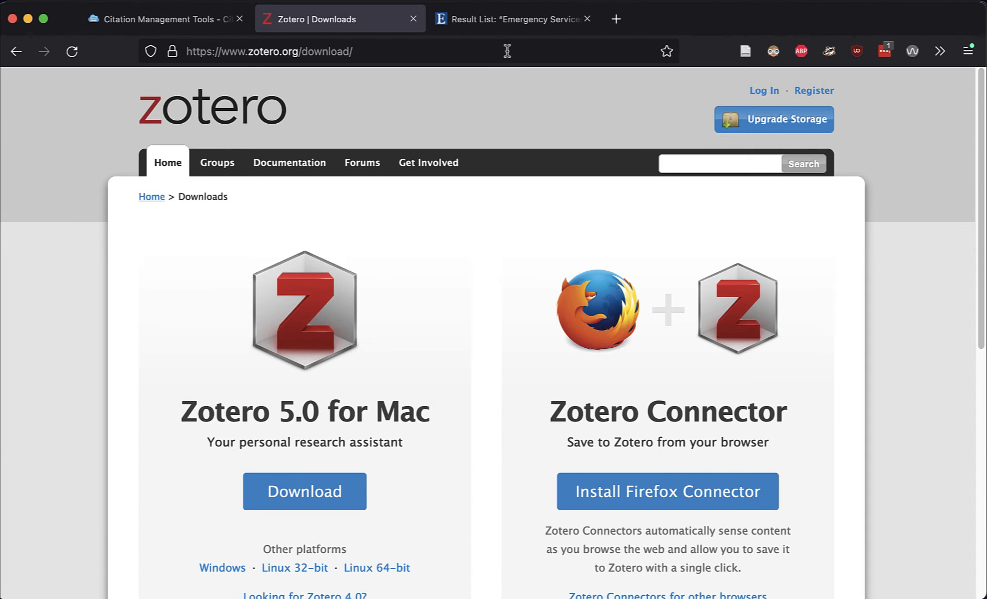
# Save the "Bringing close others to the emergency department" and "Identification of biopSychoSocial factors" articles from the EBSCO results with Zotero Connector.
pyautogui.click(512, 22)
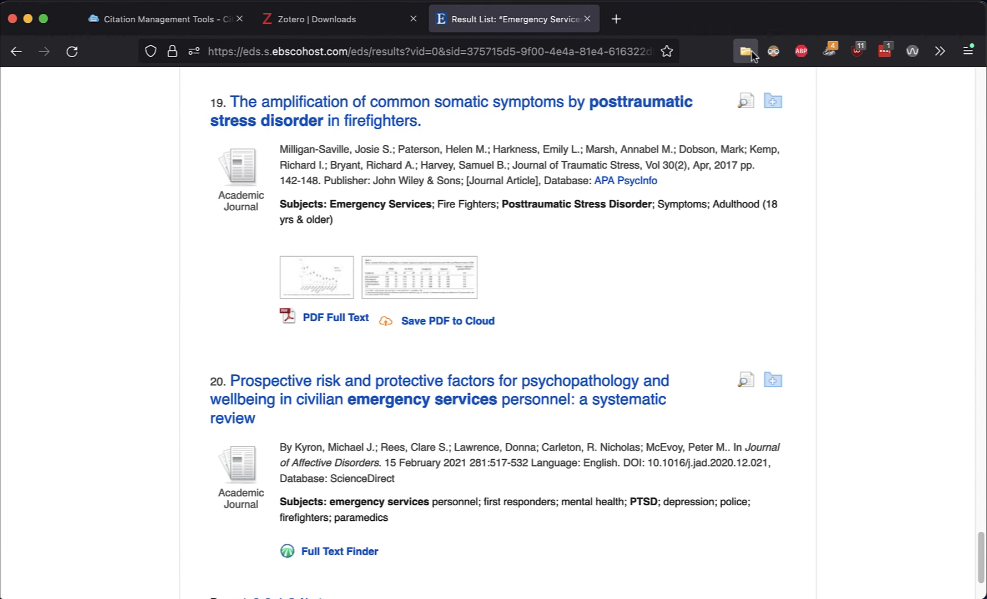
pyautogui.click(749, 54)
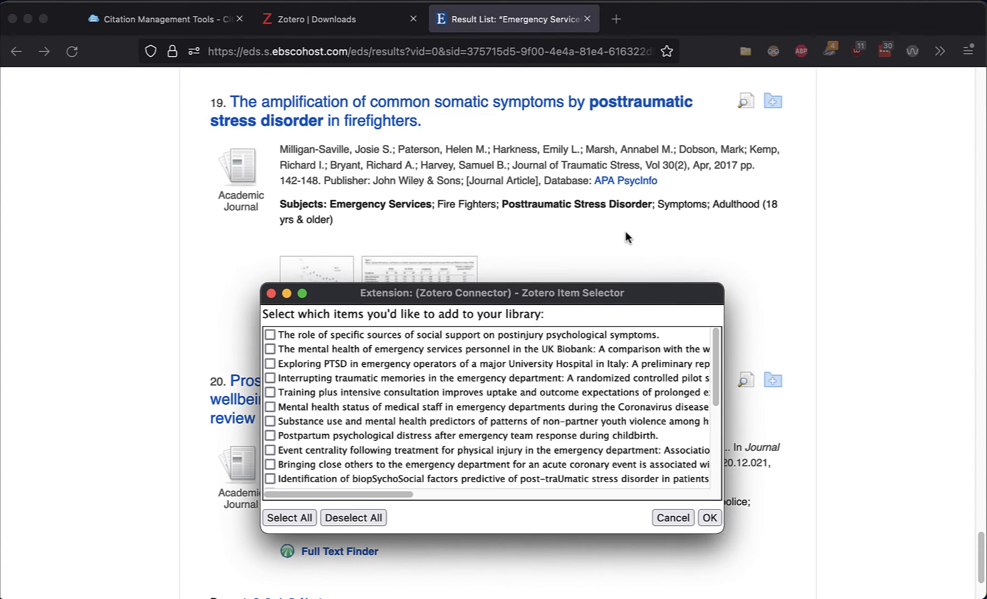
pyautogui.click(271, 465)
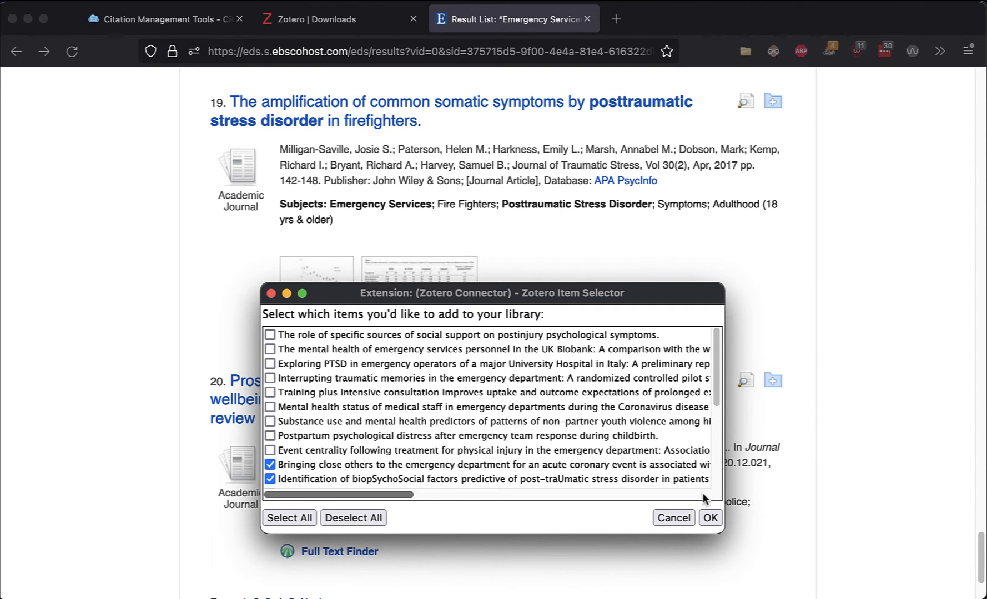
pyautogui.click(710, 519)
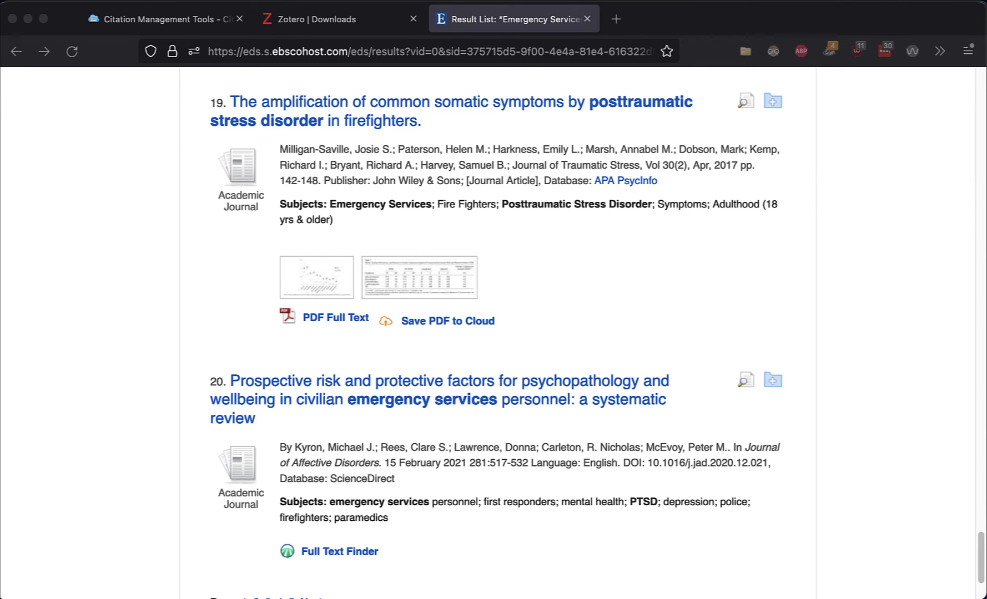
# Switch to Zotero and expand the "Frequency of an..." article in the Emergency Services collection to reveal its attachment.
pyautogui.press('super+Tab')
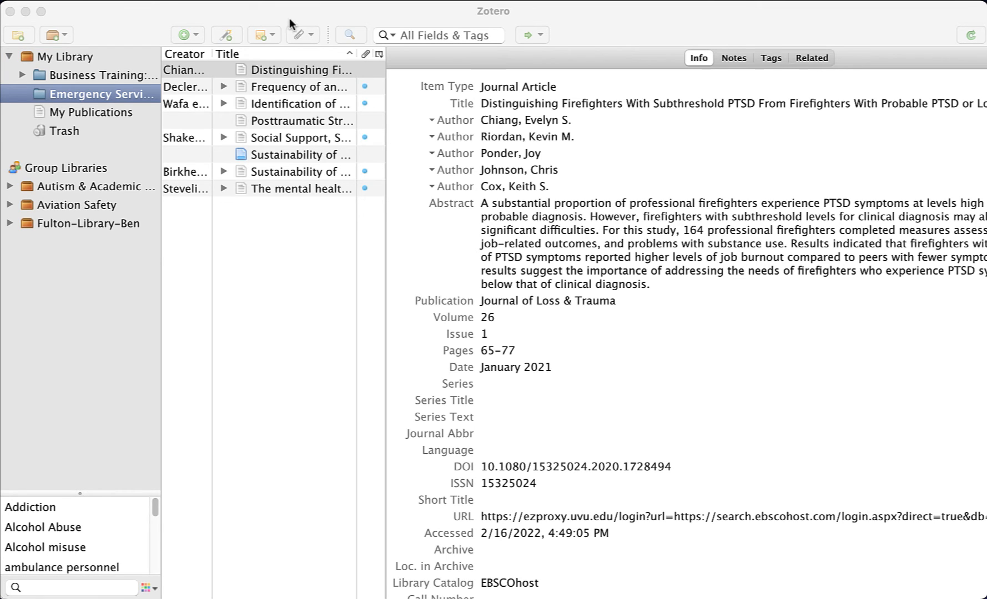
pyautogui.click(223, 86)
pyautogui.click(223, 86)
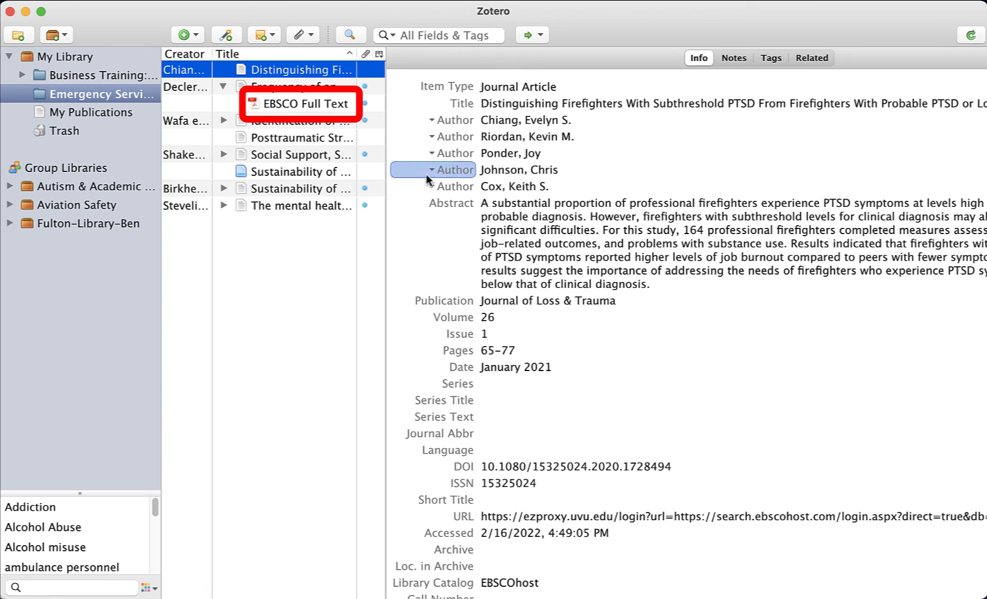
# Switch to the Word document and insert a Zotero citation for "Distinguishing Firefighters With Subthreshold PTSD" at the end of the first paragraph.
pyautogui.click(555, 522)
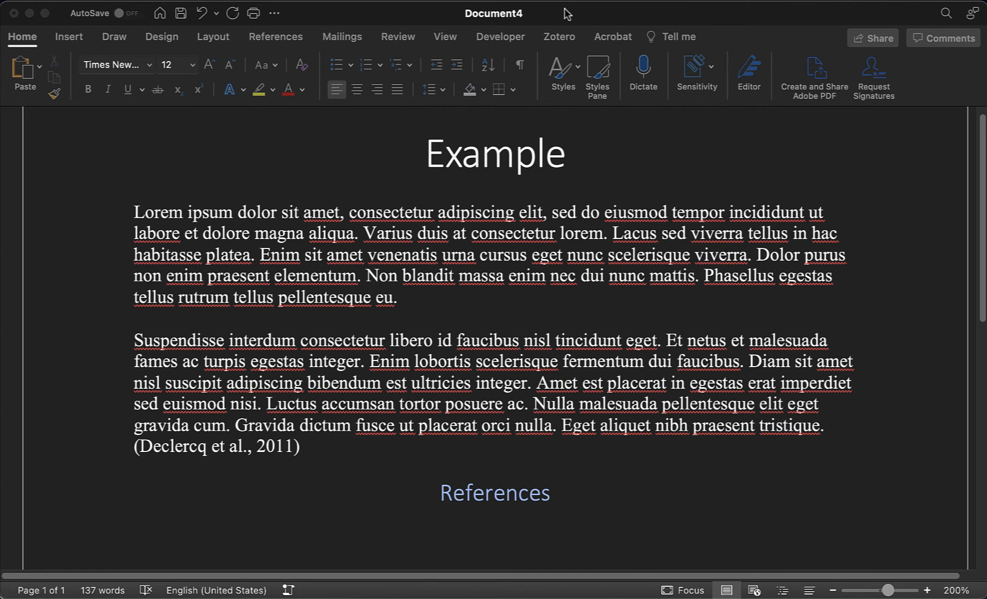
pyautogui.click(559, 38)
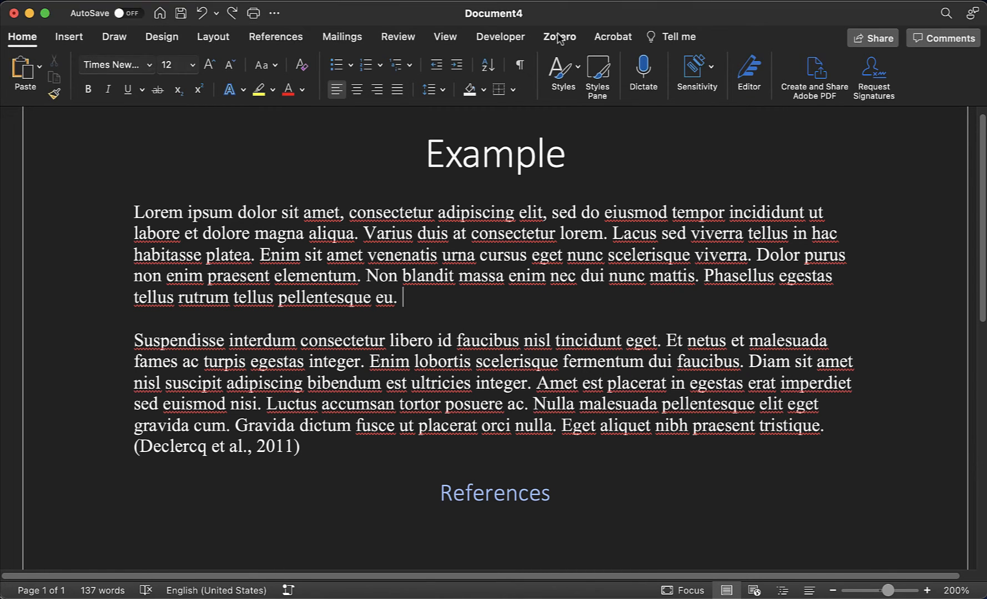
pyautogui.click(559, 37)
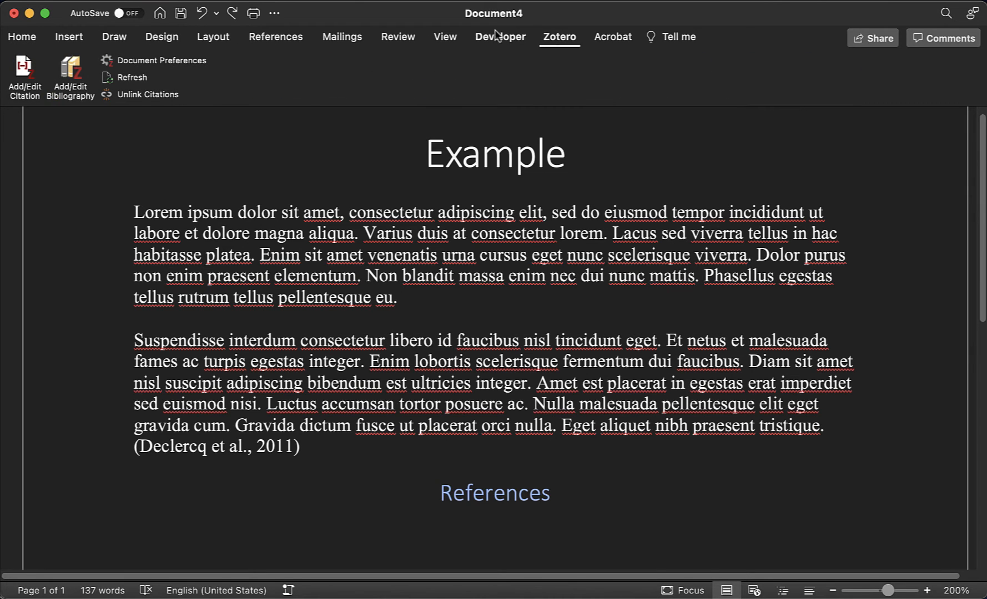
pyautogui.click(18, 79)
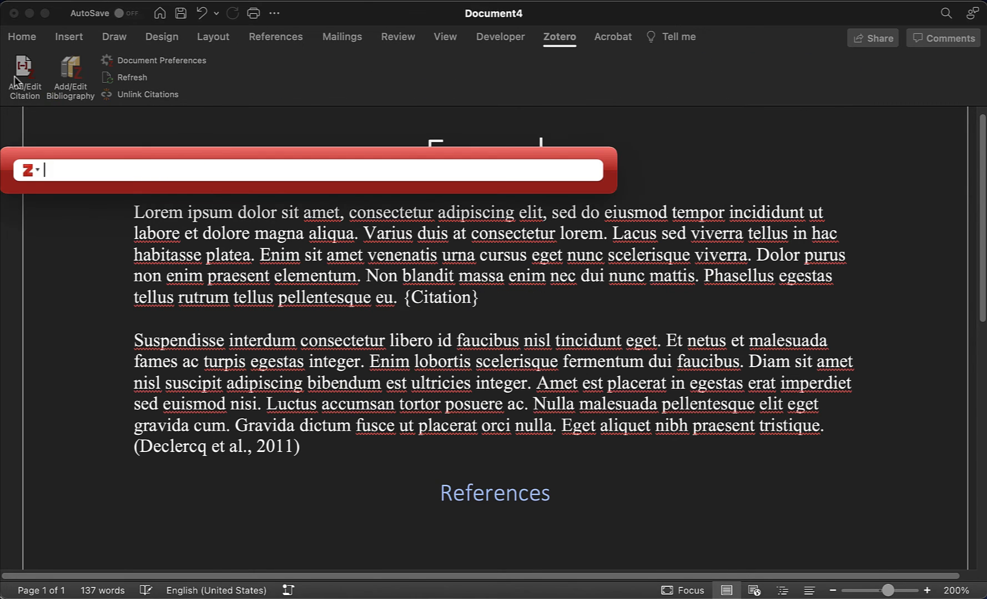
pyautogui.write('chia')
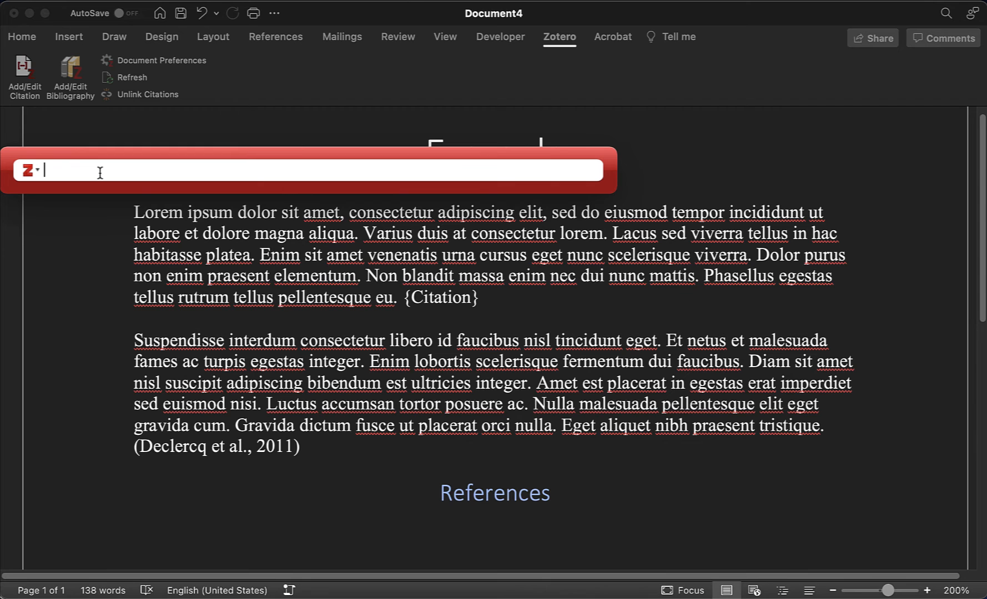
pyautogui.write('ng')
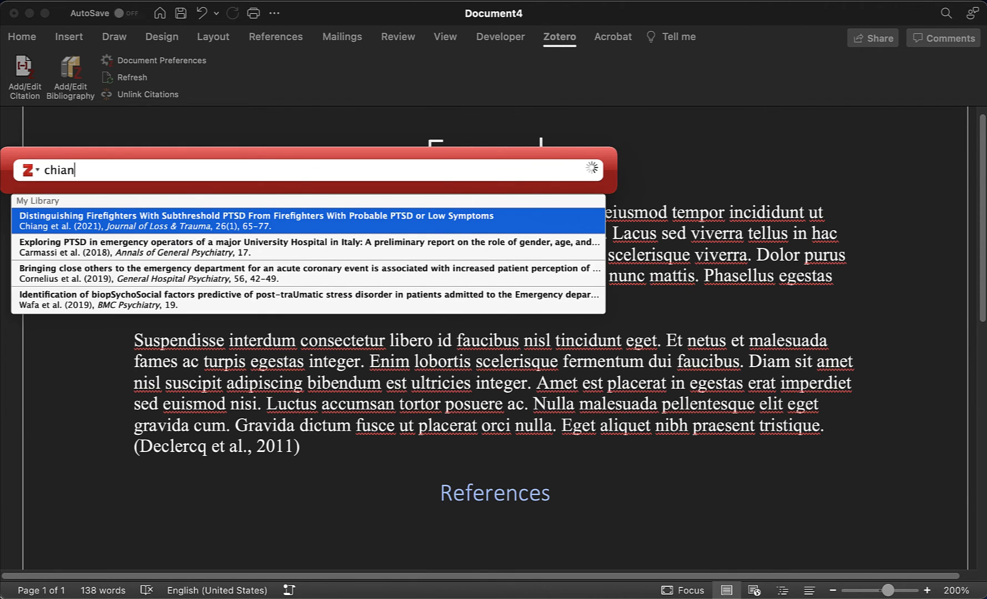
pyautogui.press('Return')
pyautogui.press('Return')
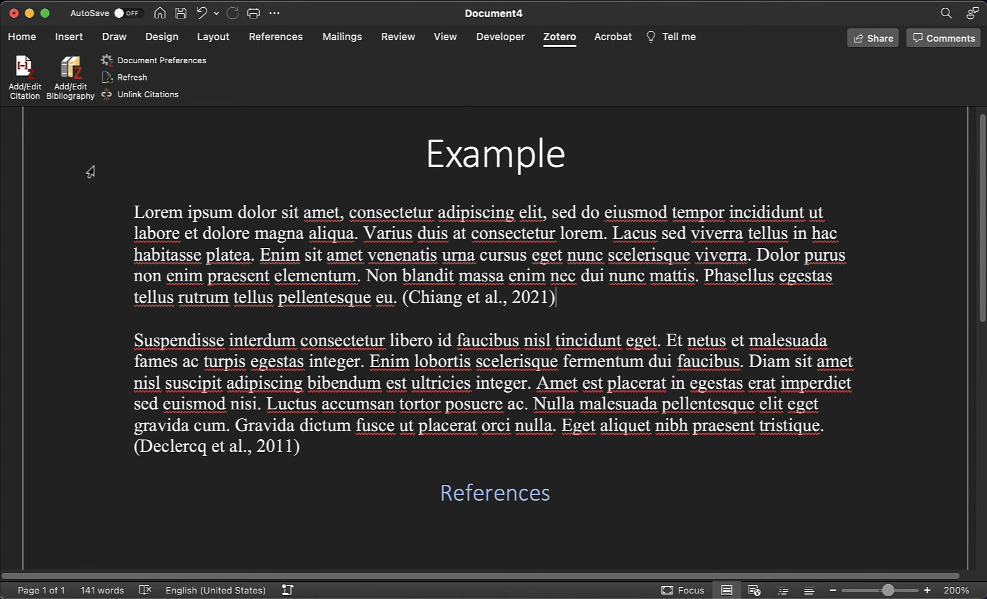
# Insert a Zotero bibliography below the document's References heading.
pyautogui.press('super+Tab')
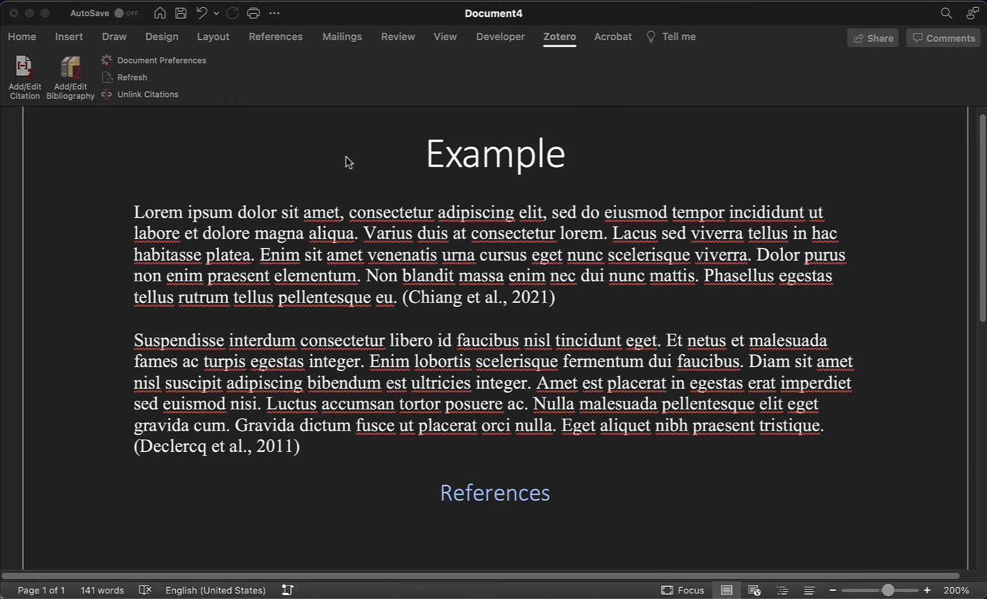
pyautogui.scroll(-5, 346, 161)
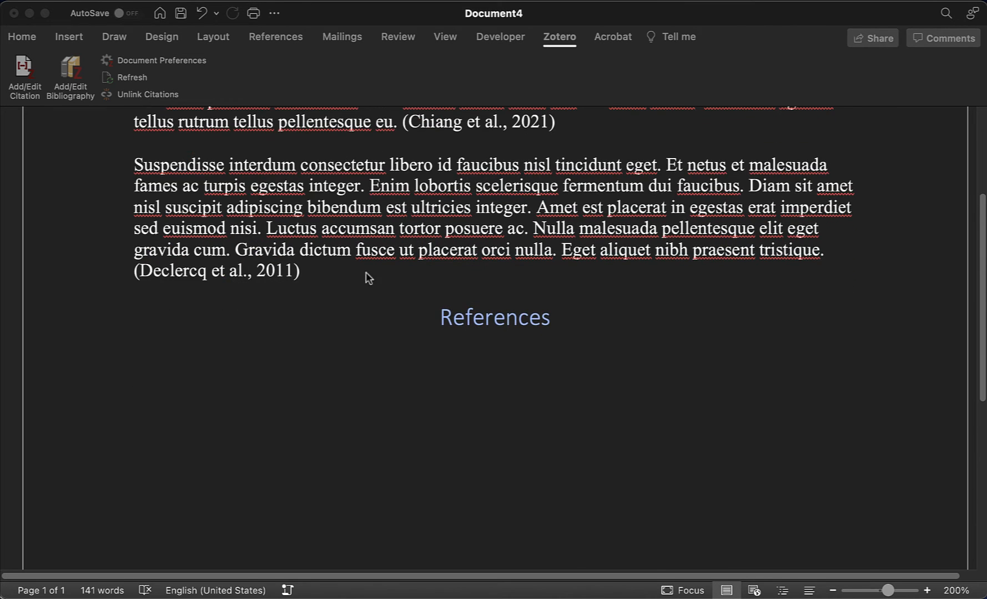
pyautogui.click(404, 361)
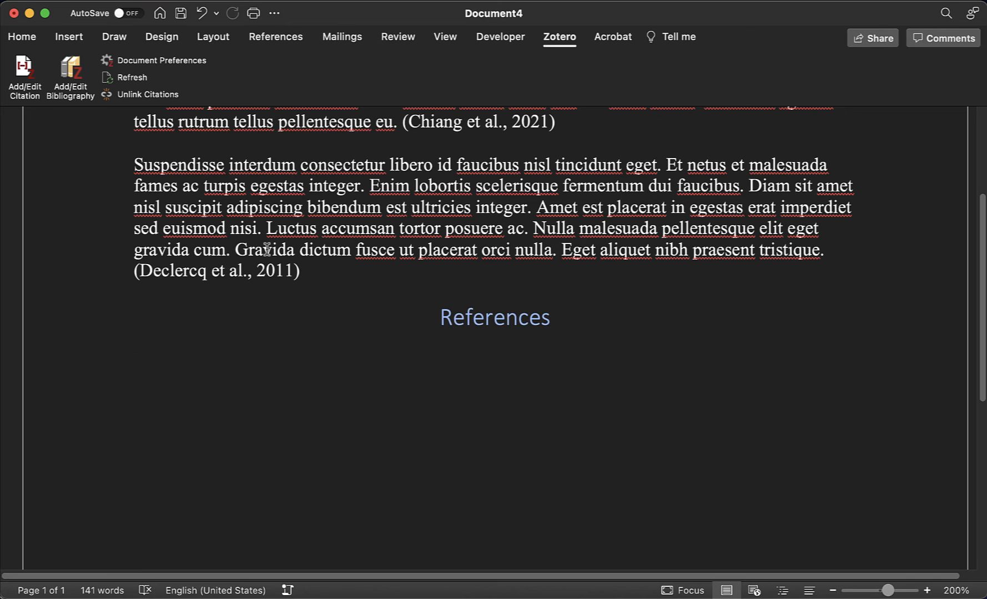
pyautogui.click(80, 75)
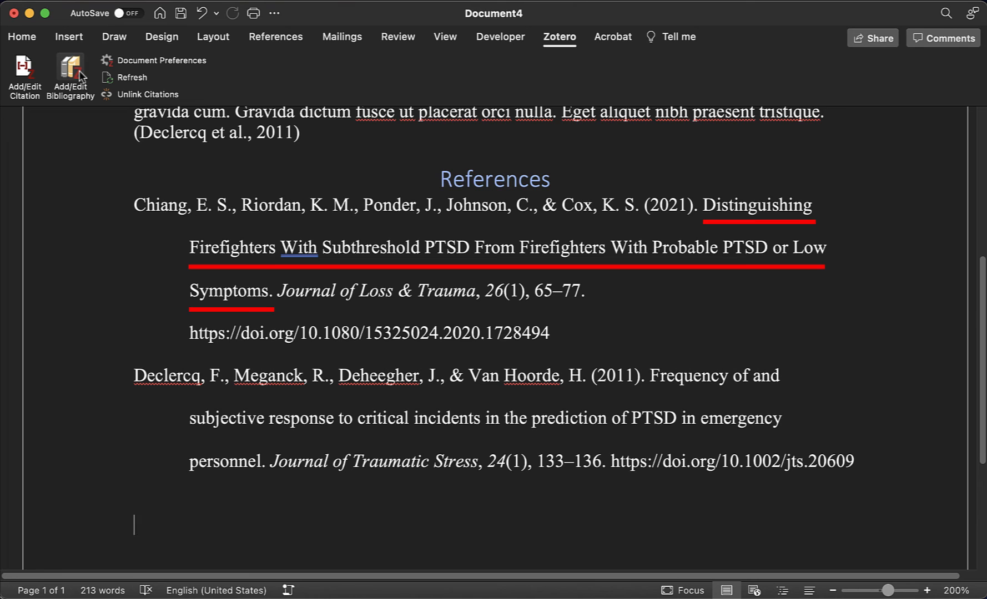
pyautogui.click(80, 73)
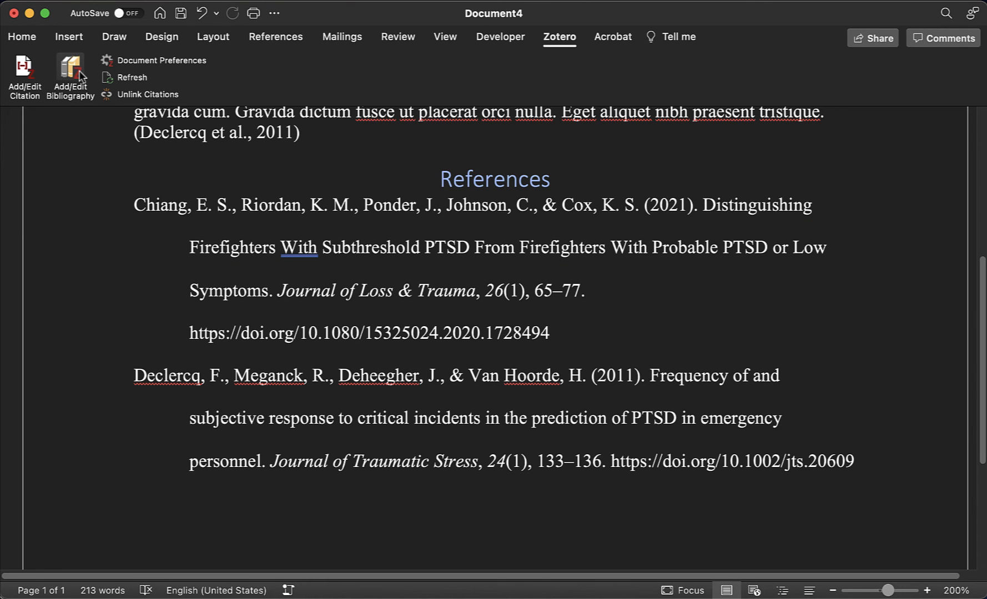
# In Zotero, change "Firefighters", "With" and "Subthreshold" to lowercase in the title of the "Distinguishing Firefighters" article.
pyautogui.click(82, 76)
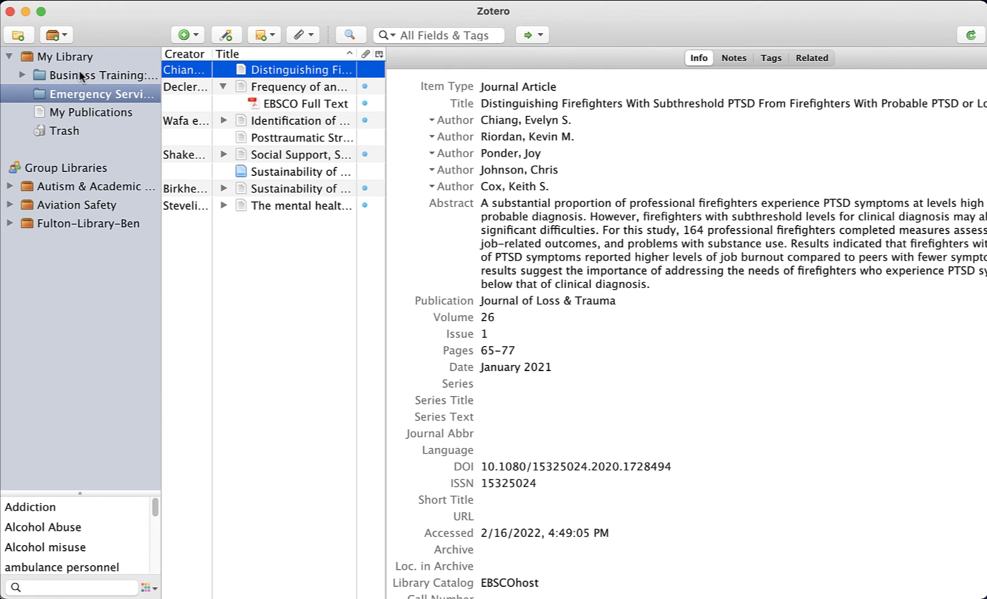
pyautogui.click(508, 106)
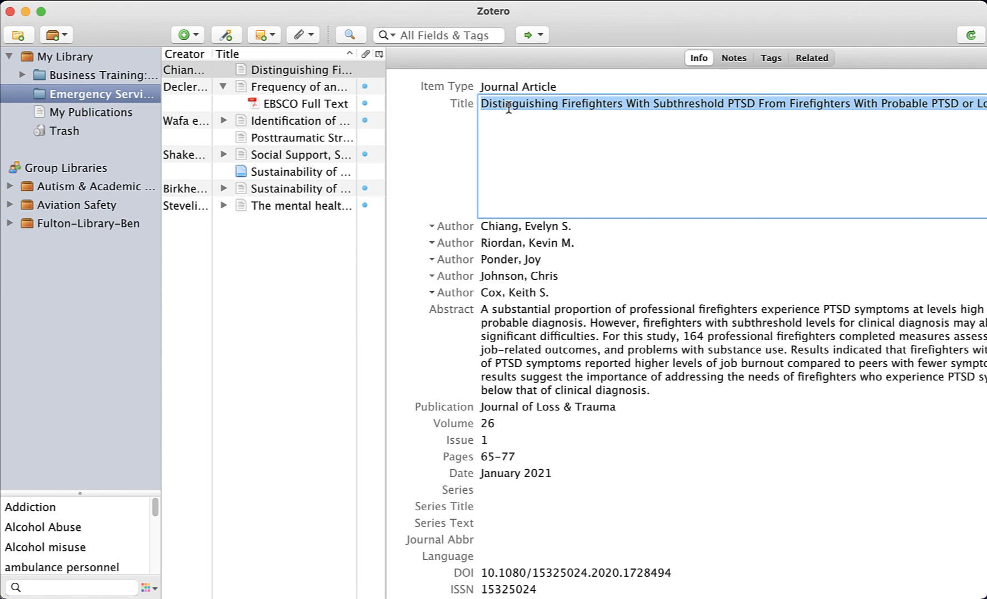
pyautogui.click(566, 105)
pyautogui.press('BackSpace')
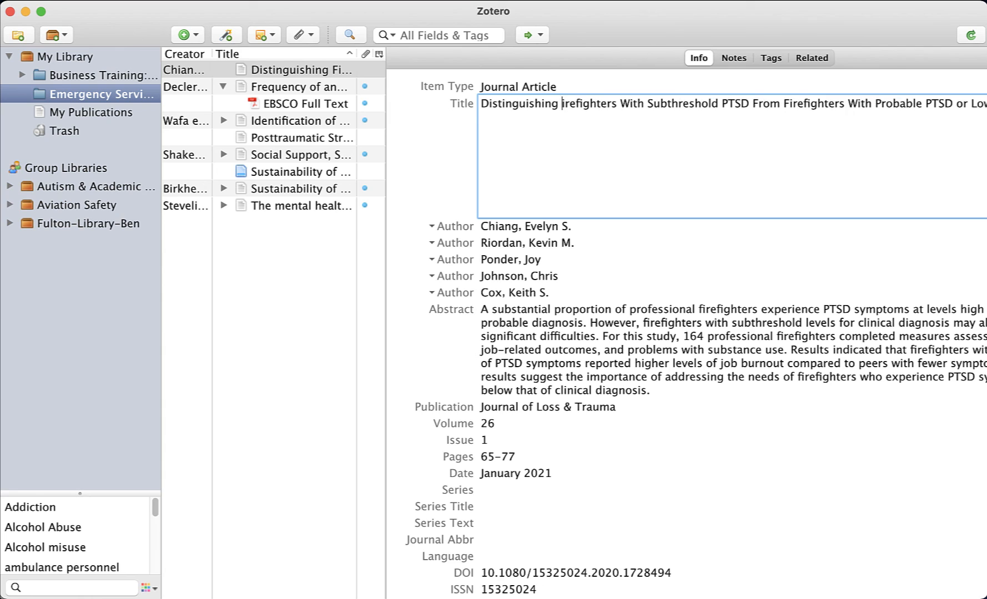
pyautogui.write('f')
pyautogui.press('Right')
pyautogui.press('Right')
pyautogui.press('Right')
pyautogui.press('Right')
pyautogui.press('Right')
pyautogui.press('Right')
pyautogui.press('Right')
pyautogui.press('Right')
pyautogui.press('Right')
pyautogui.press('Right')
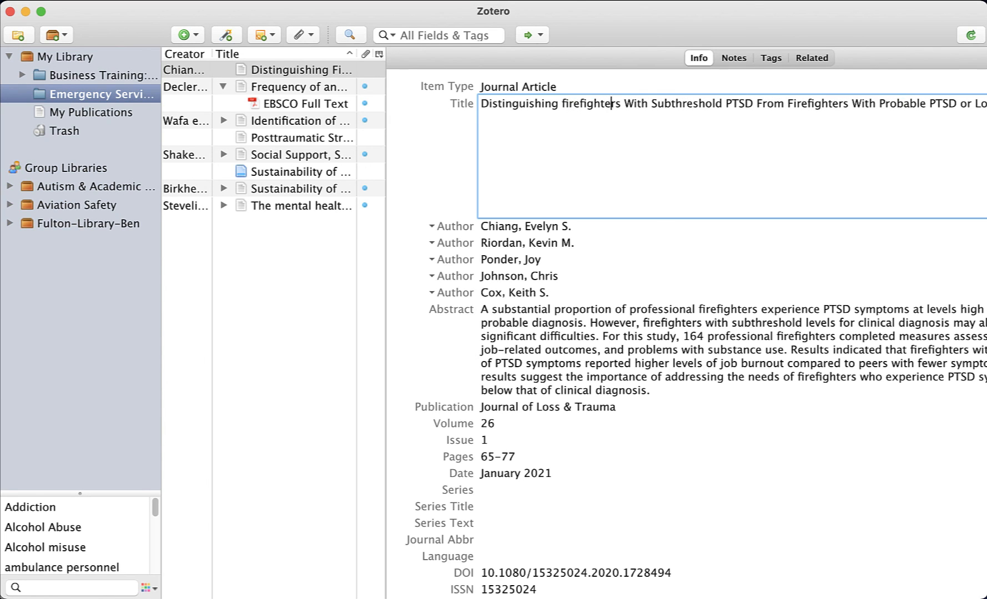
pyautogui.press('BackSpace')
pyautogui.write('w')
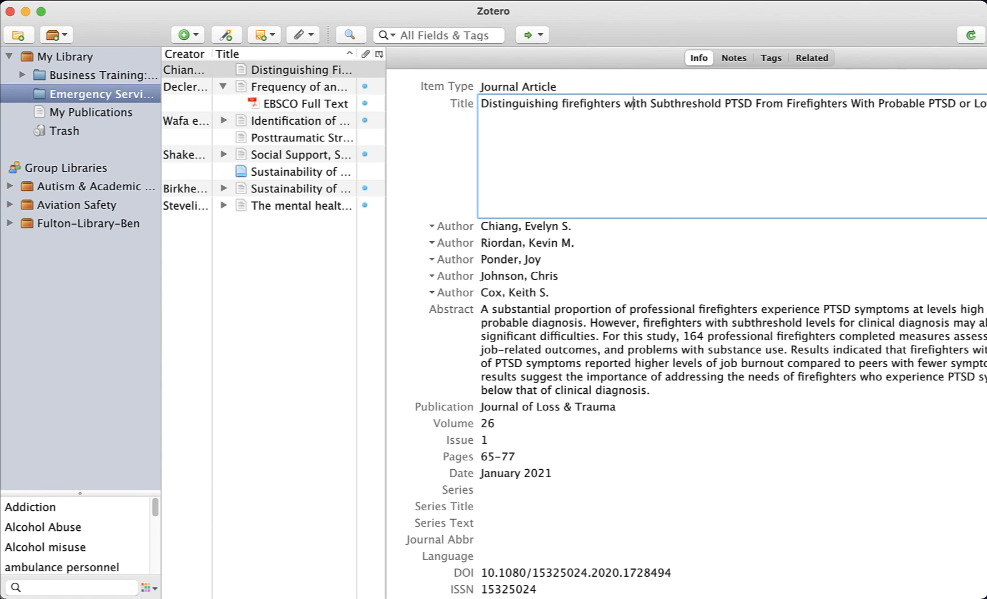
pyautogui.press('Right')
pyautogui.press('Right')
pyautogui.press('Right')
pyautogui.press('Right')
pyautogui.press('Right')
pyautogui.press('BackSpace')
pyautogui.write('s')
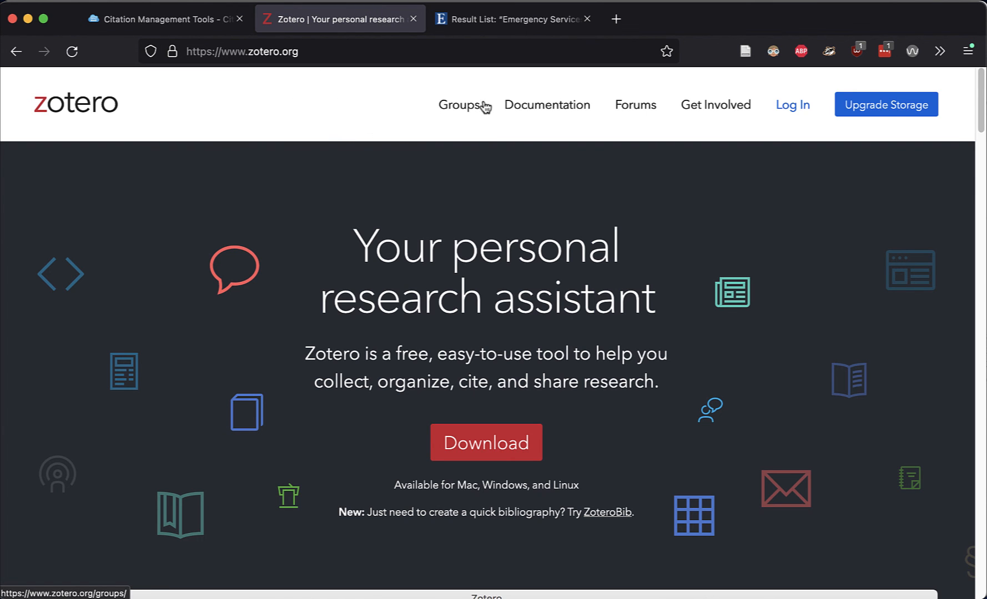
# Switch to the Zotero website in Firefox and open its documentation page.
pyautogui.click(548, 107)
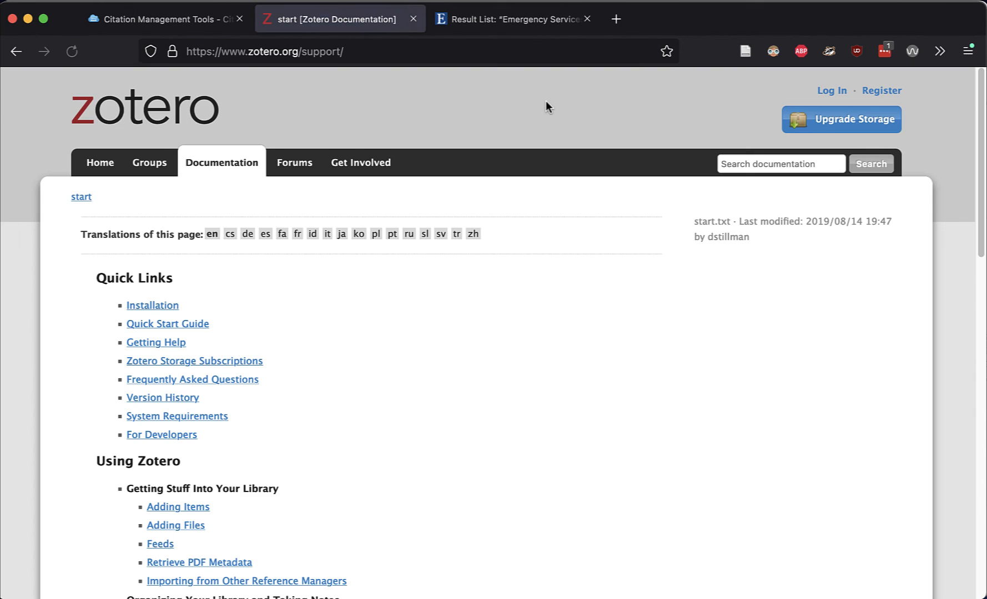